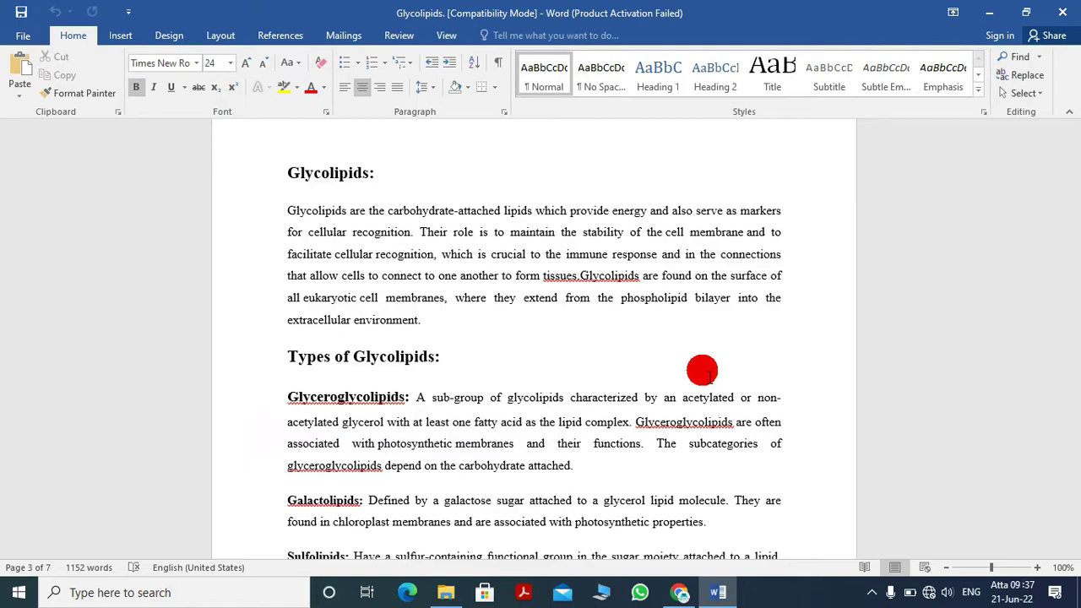
- Start Save As for Glycolipids to the Desktop and expand the Tools list of extra save options
click(377, 313)
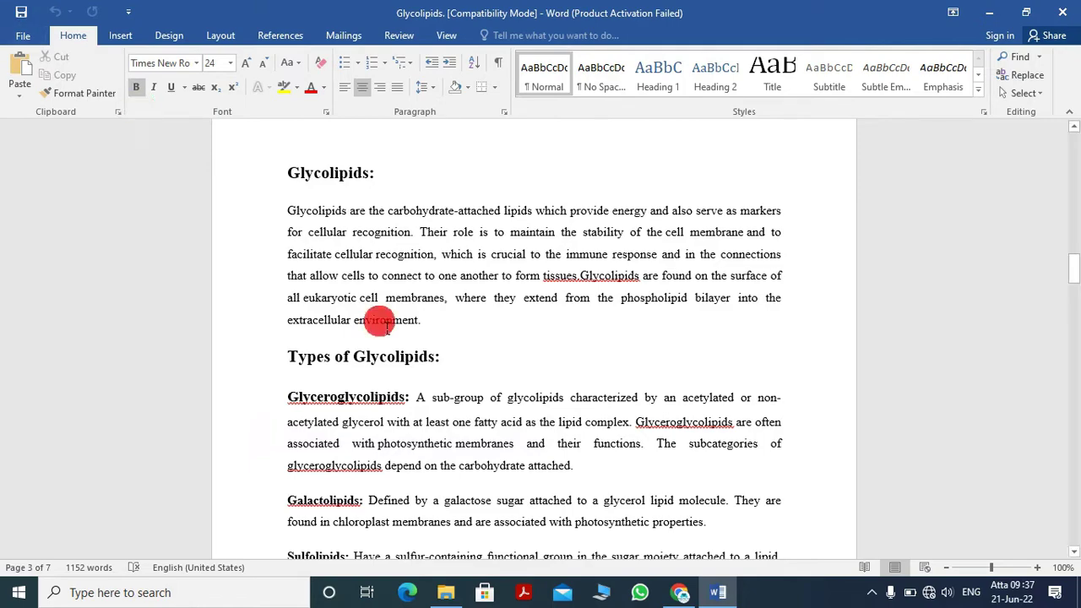
click(26, 42)
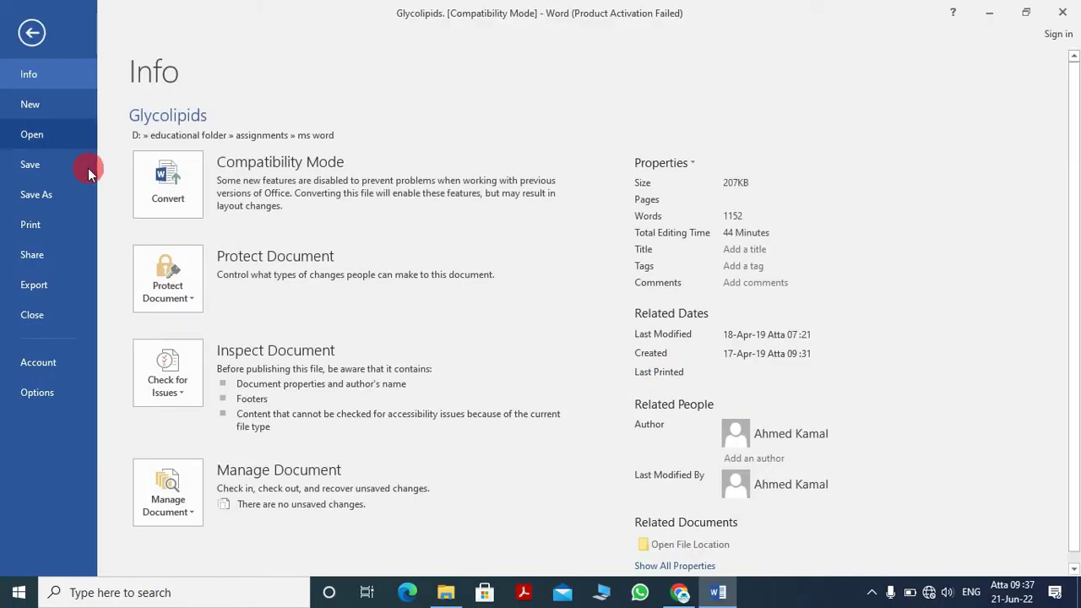
click(42, 194)
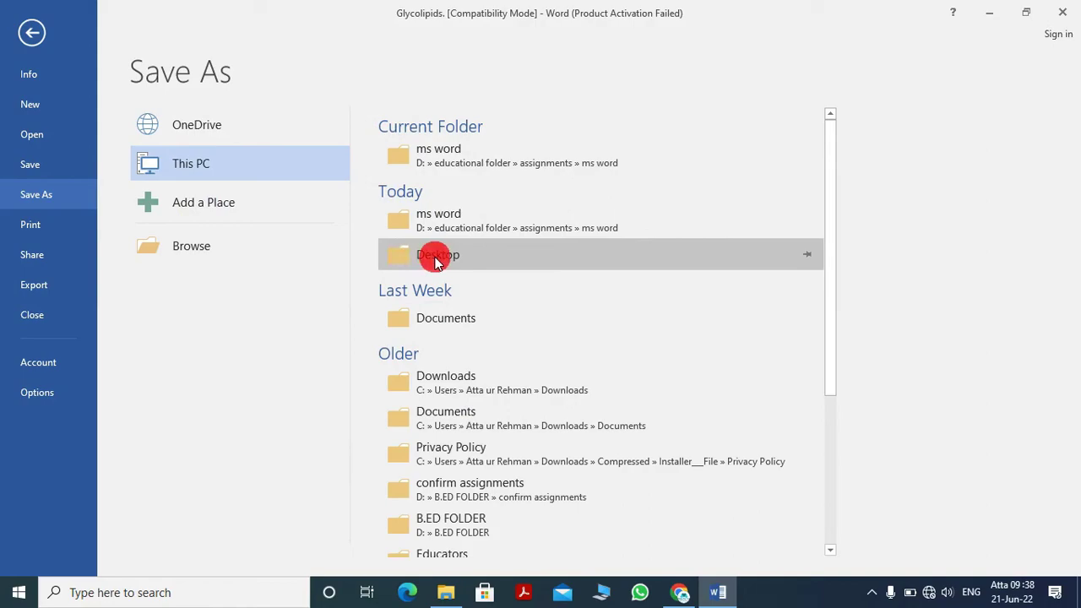
click(438, 259)
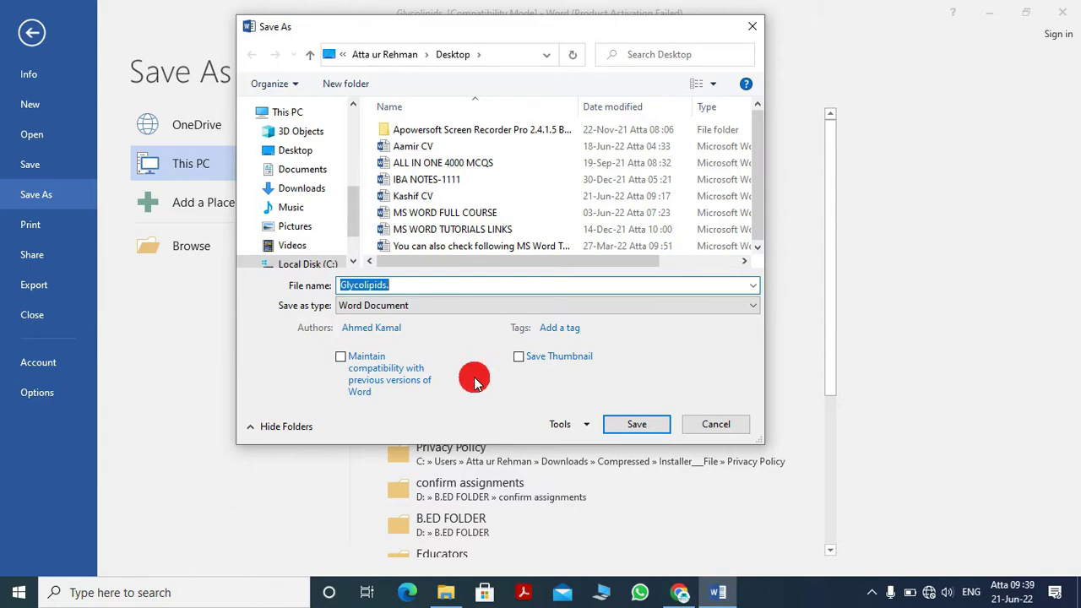
click(584, 428)
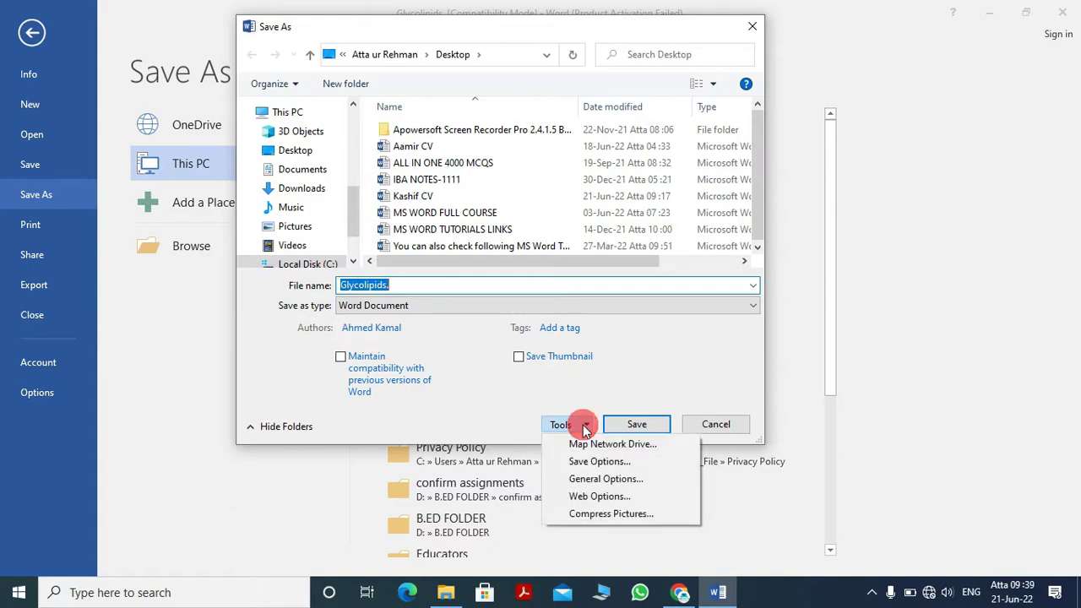
- Set and confirm a password to open in General Options, then save, accepting the format upgrade
click(586, 479)
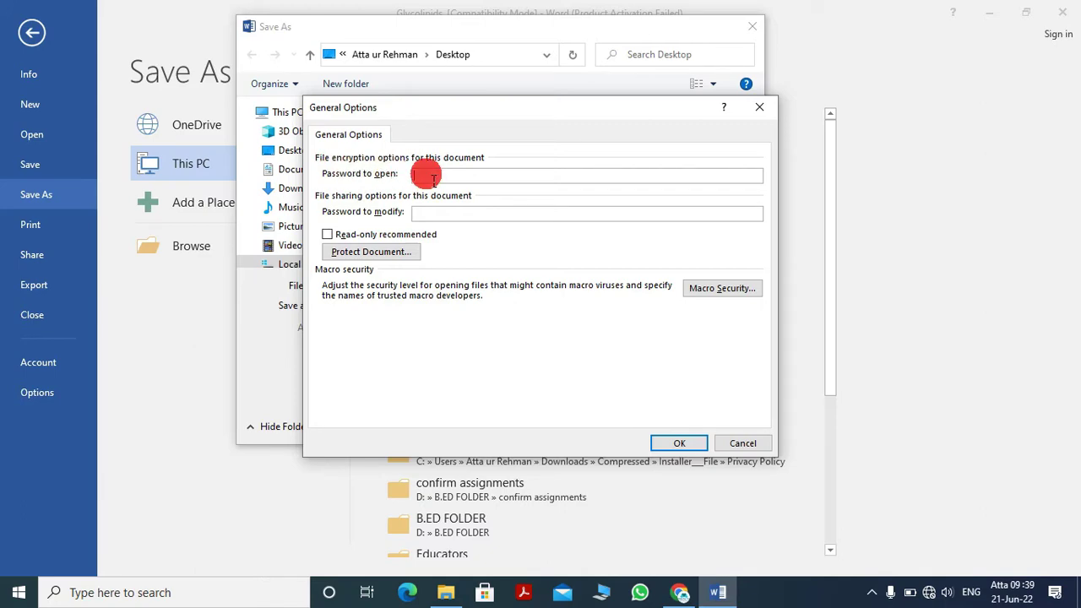
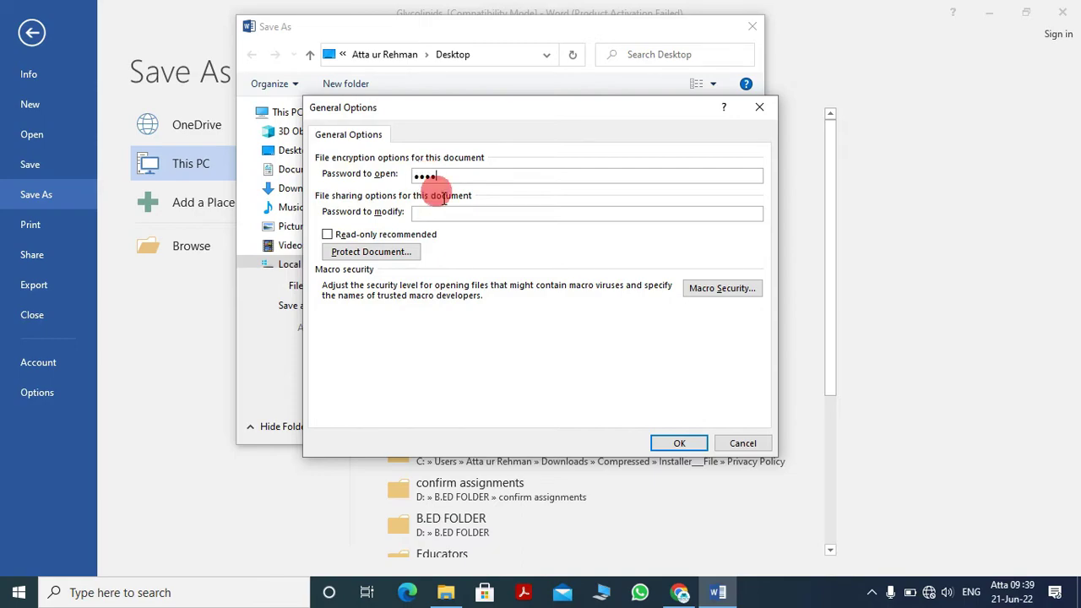
click(675, 445)
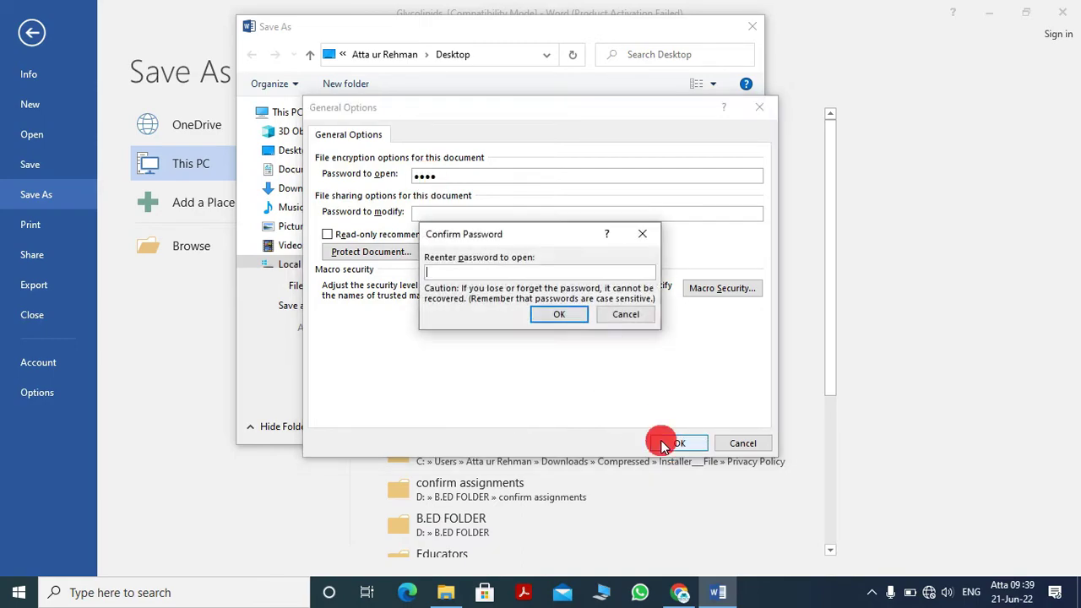
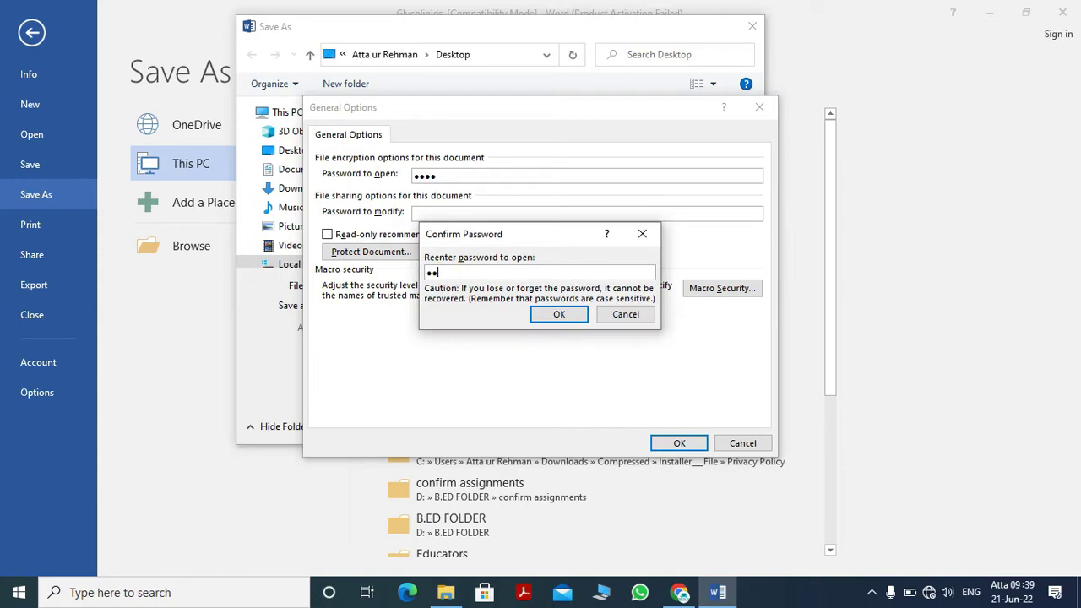
click(549, 315)
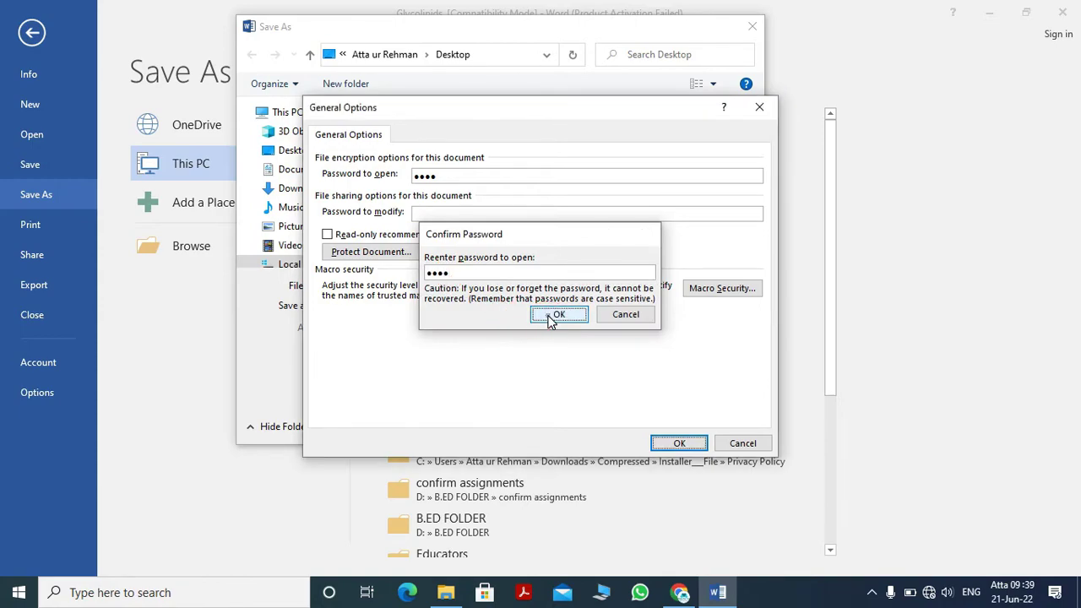
click(637, 425)
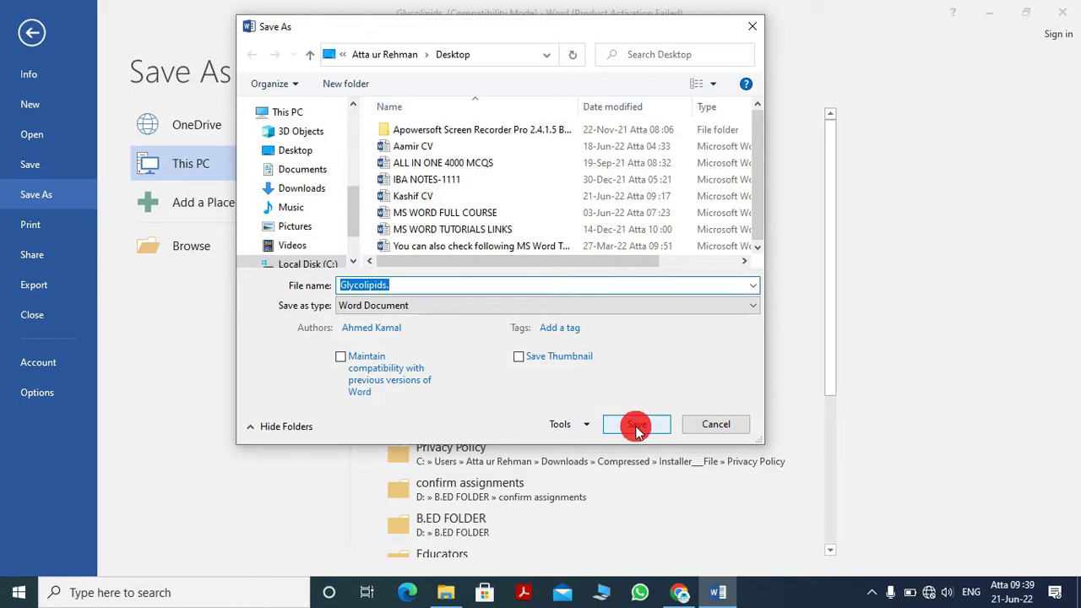
click(583, 333)
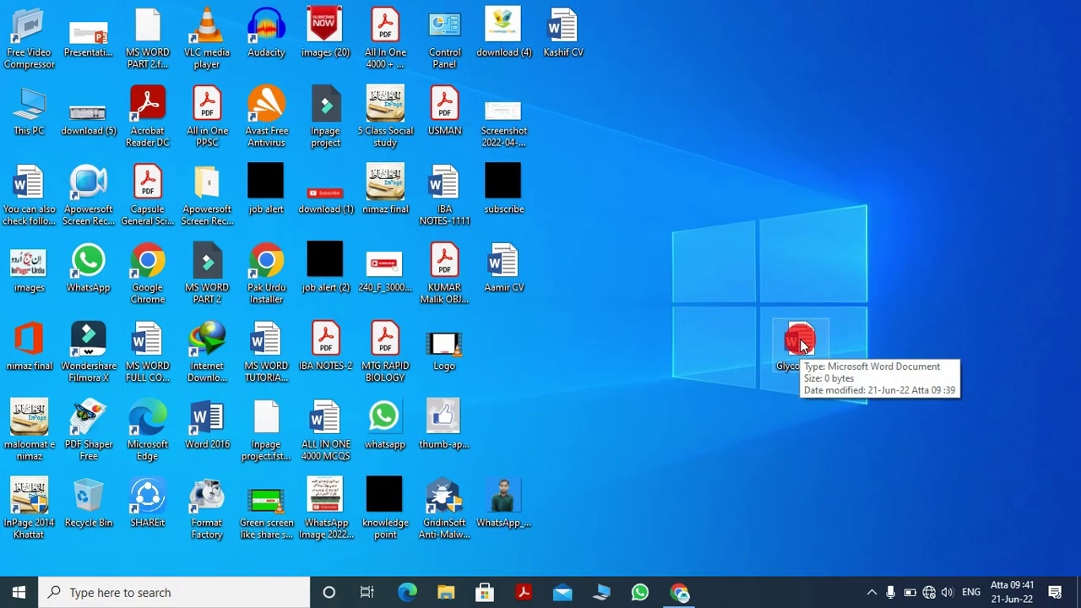
- Reopen the saved Glycolipids.docx from the Desktop to reach its password prompt
double_click(801, 344)
double_click(798, 346)
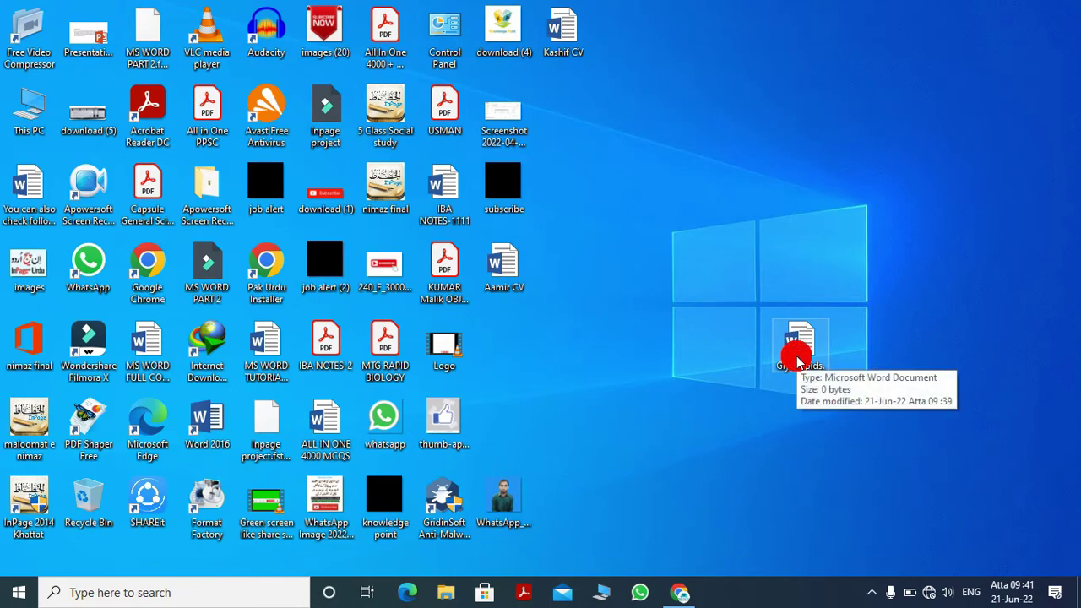
double_click(798, 359)
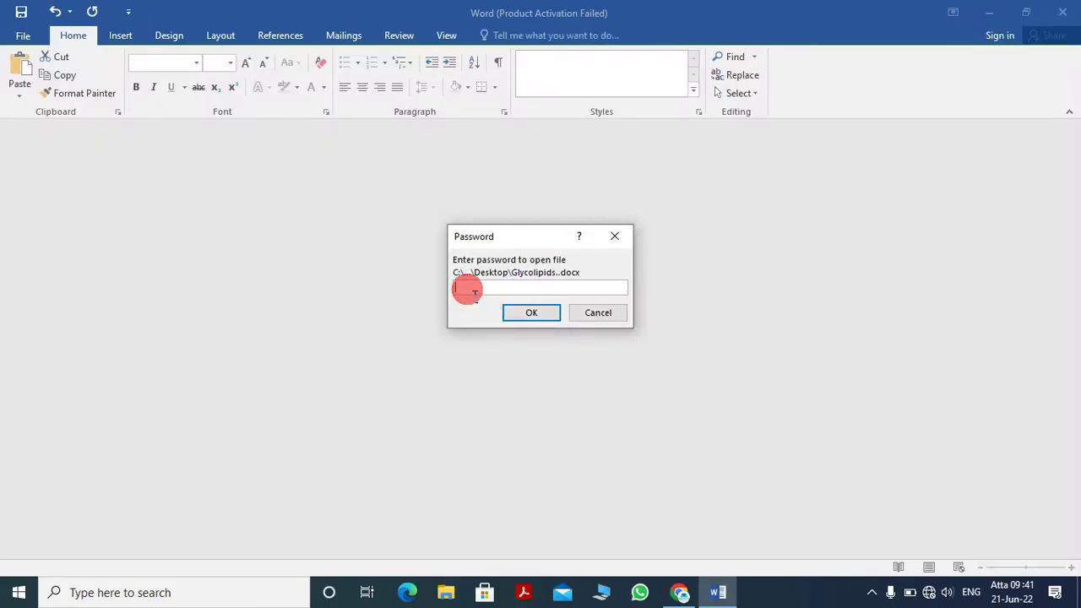
- Enter the document's open password and unlock Glycolipids
click(475, 292)
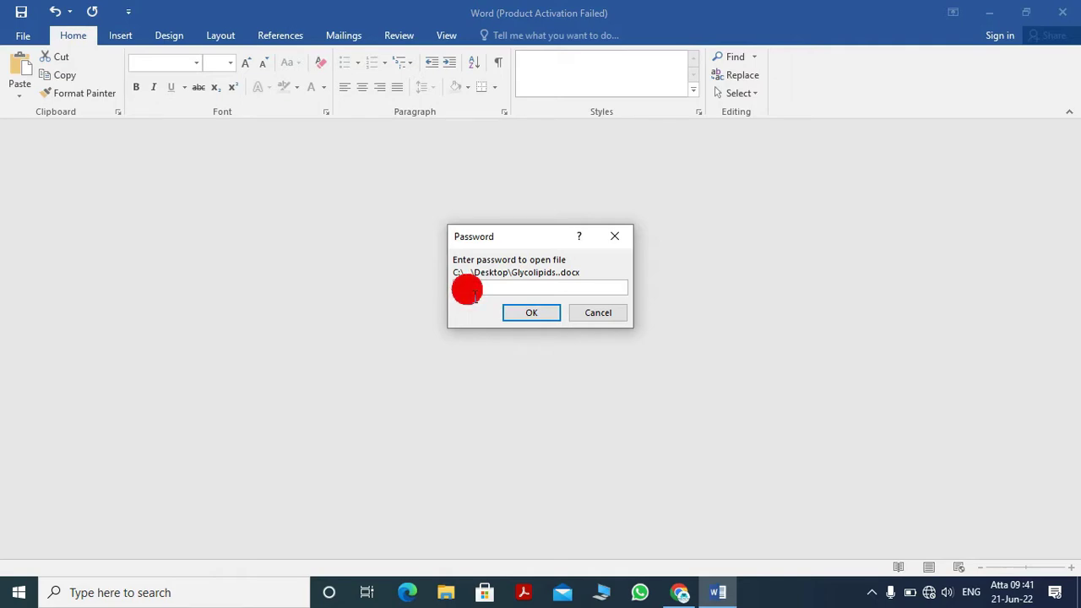
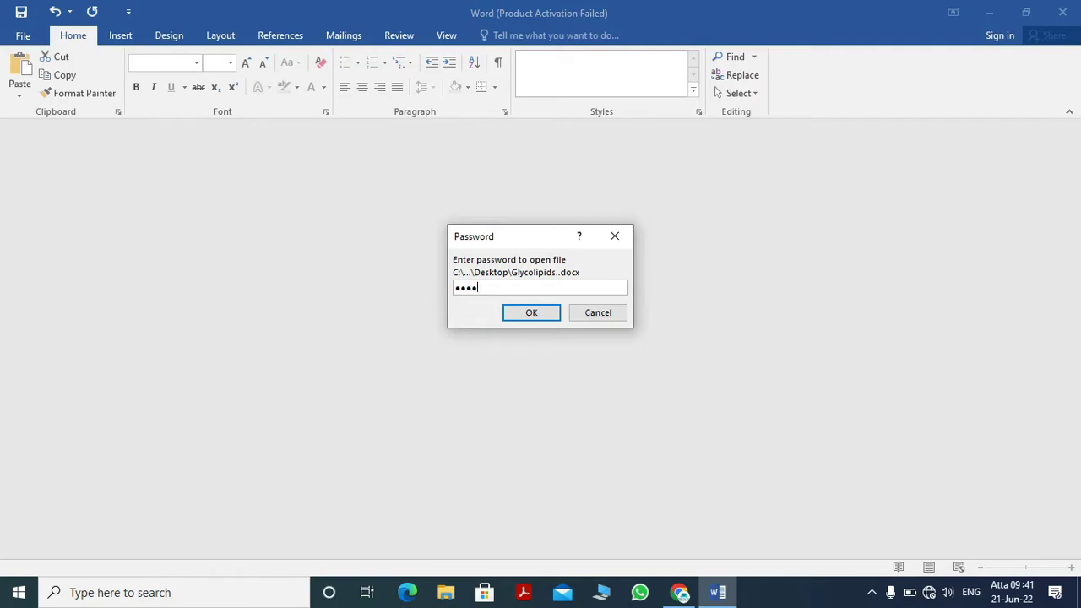
click(530, 314)
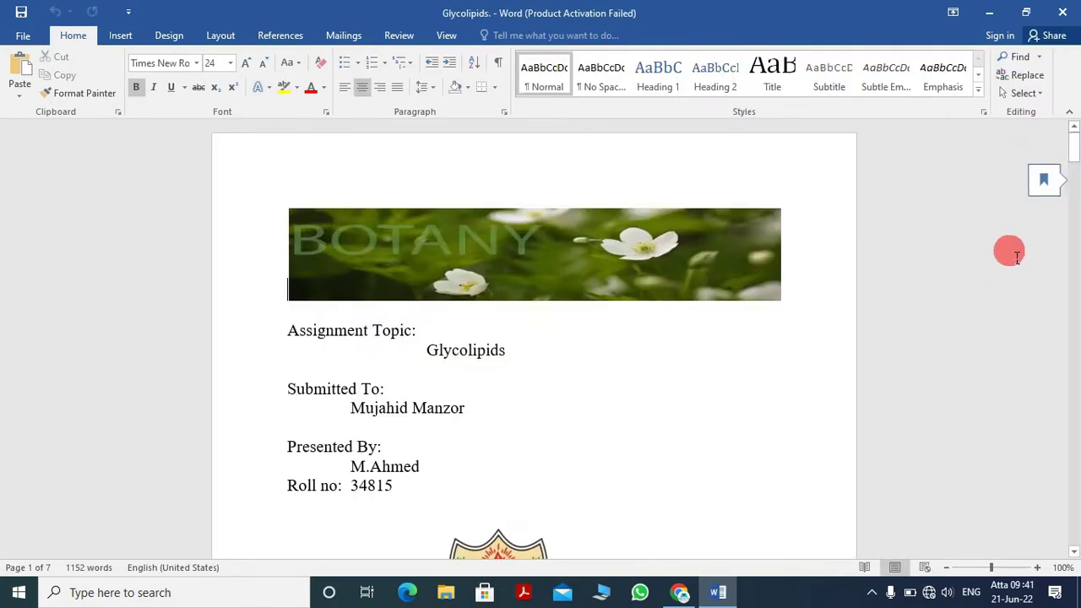
drag(1074, 152, 1050, 341)
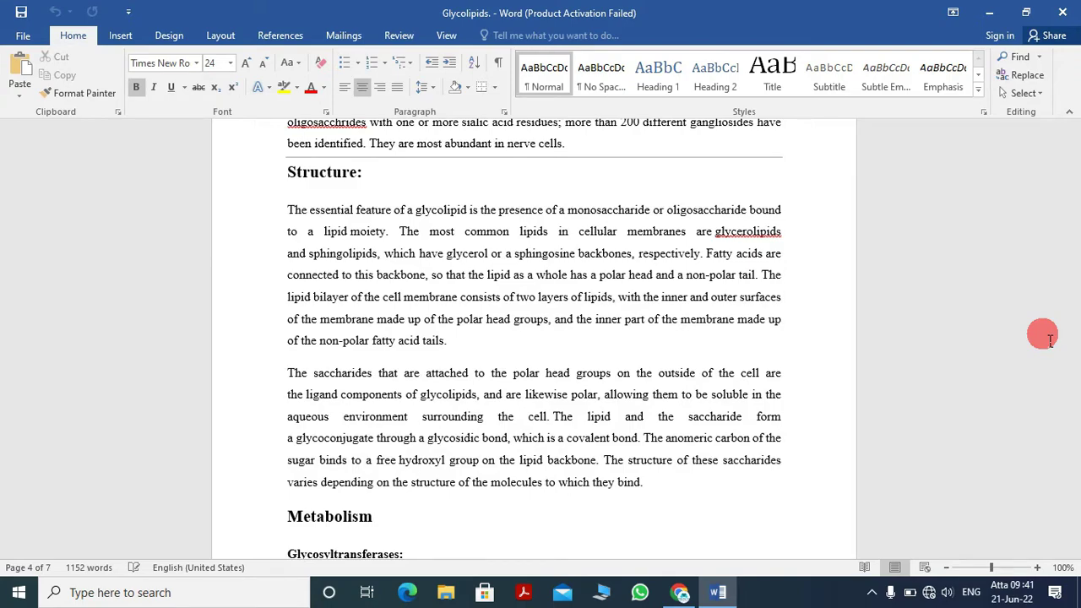
drag(1051, 340, 1069, 314)
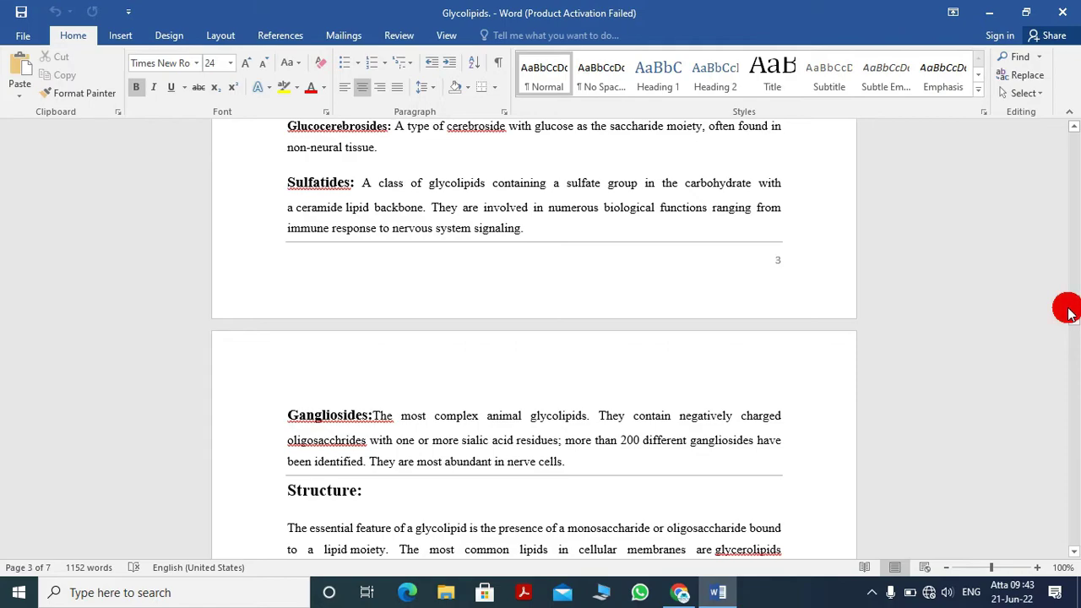
mouse_move(1071, 314)
mouse_down()
mouse_move(1073, 340)
mouse_move(1073, 289)
mouse_up()
click(551, 358)
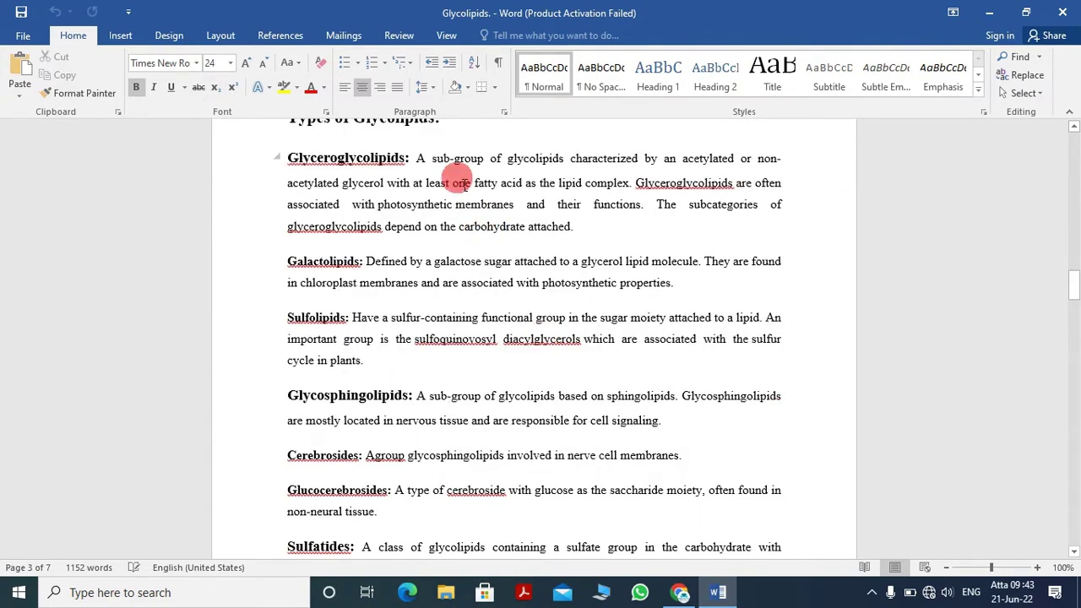
- Show the Restrict Editing pane from the Review ribbon
click(400, 38)
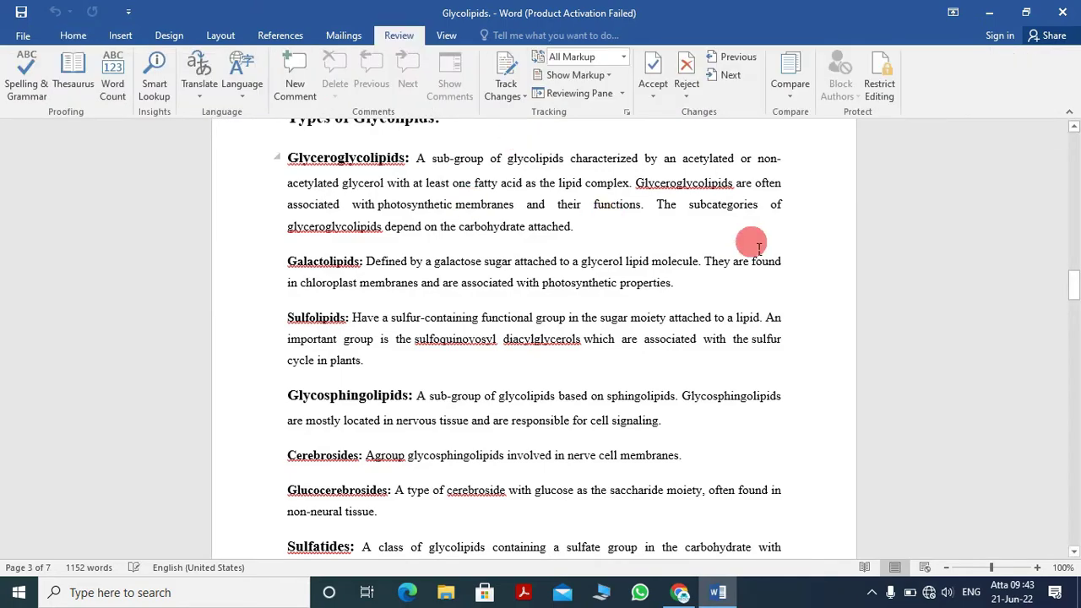
click(880, 91)
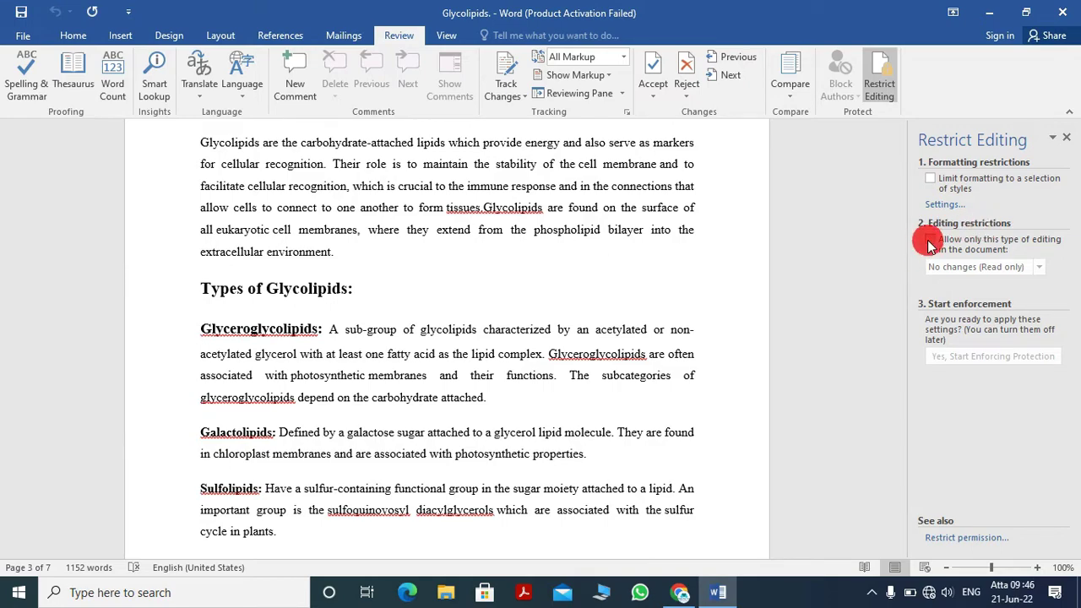
- Enable editing restrictions and allow only No changes (Read only)
click(930, 241)
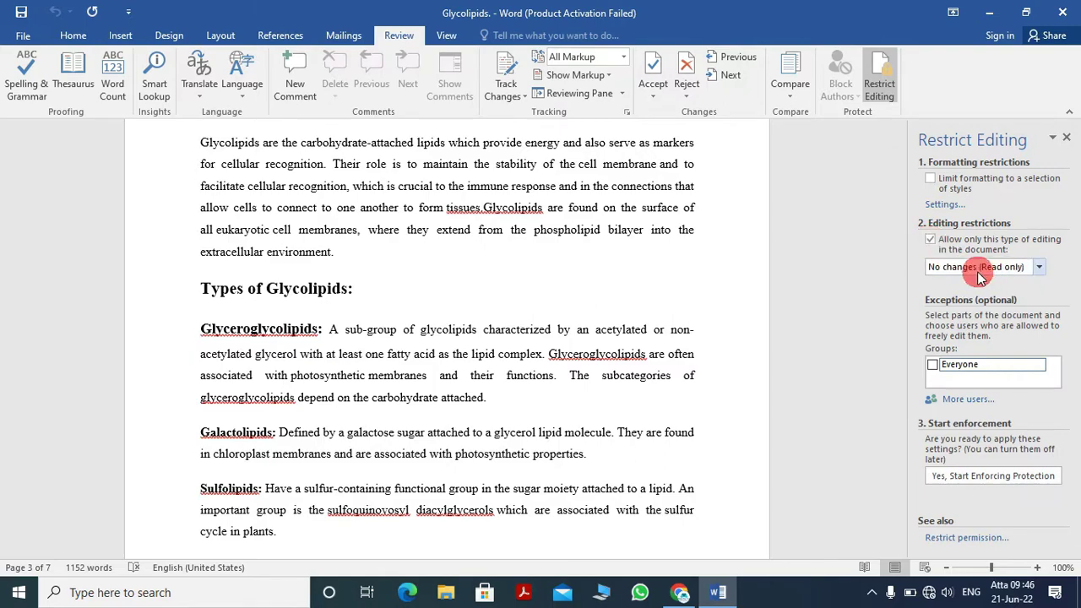
click(1039, 268)
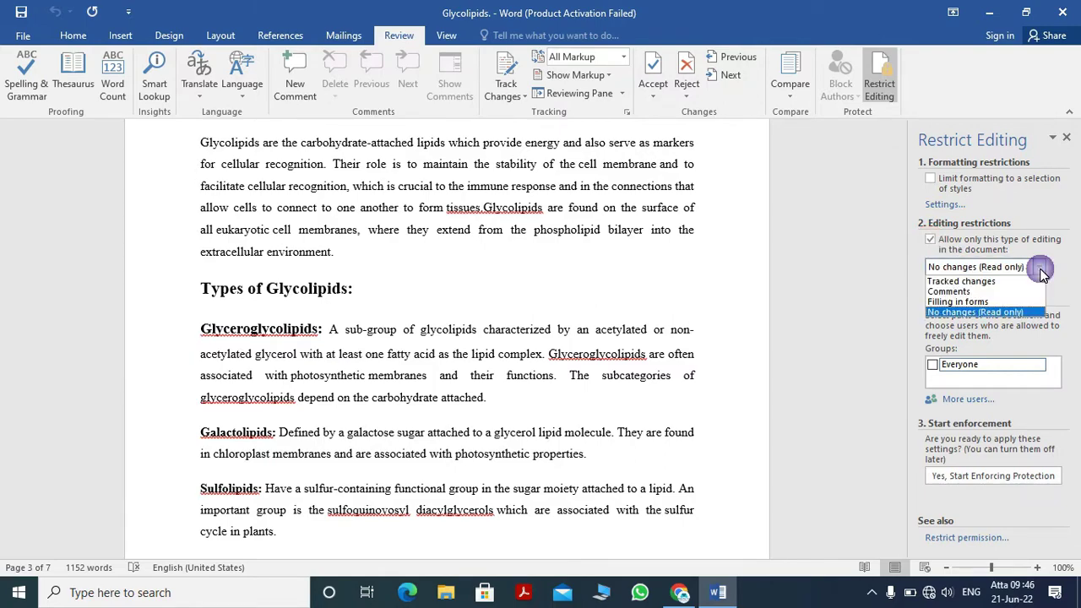
click(997, 315)
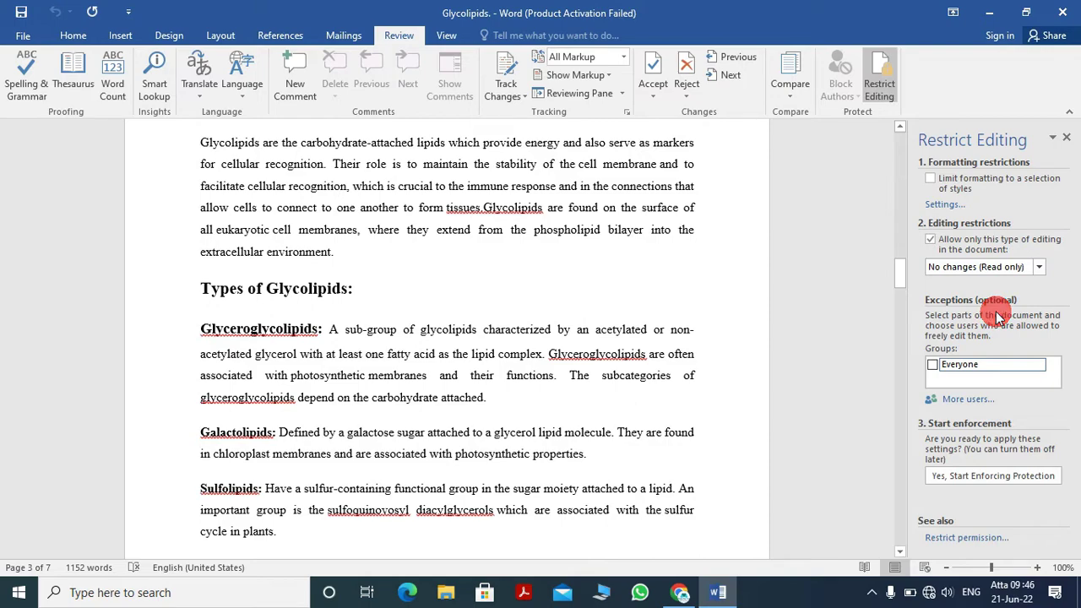
- Start enforcing the read-only protection with no password set
click(988, 478)
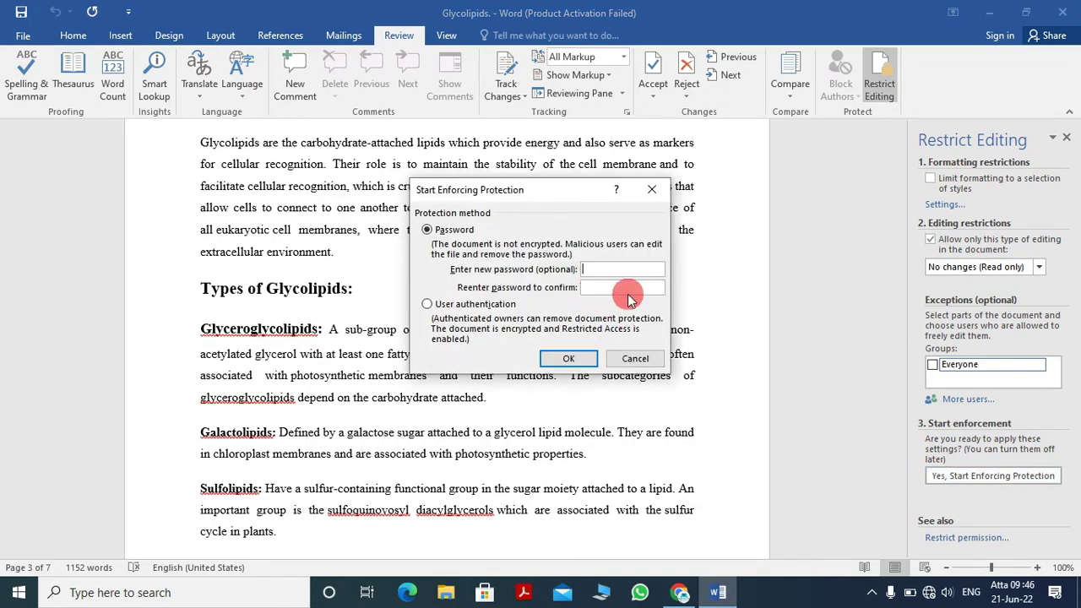
click(582, 360)
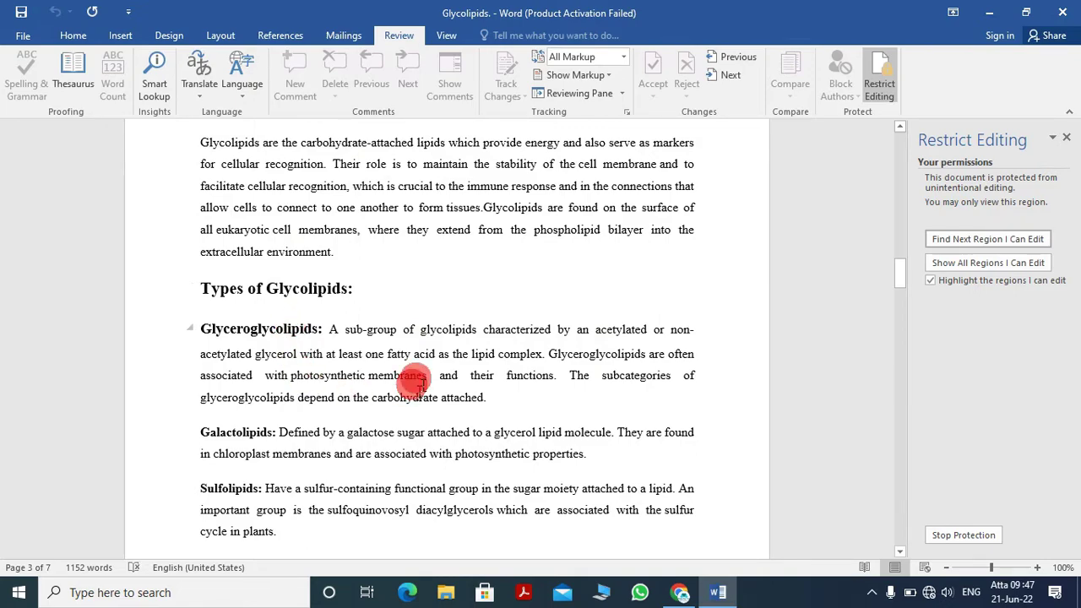
triple_click(376, 213)
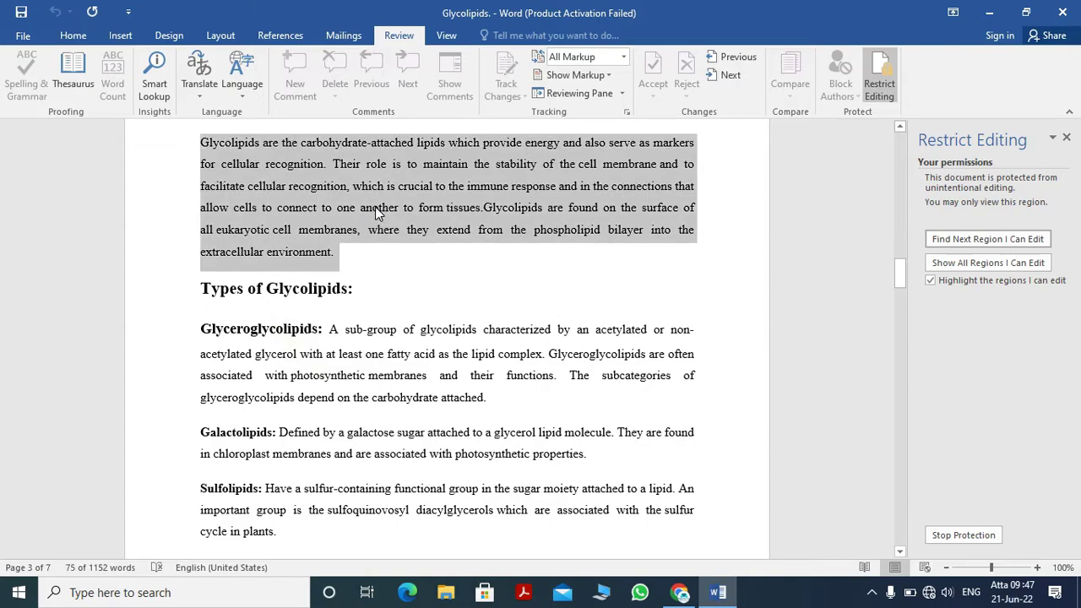
click(68, 34)
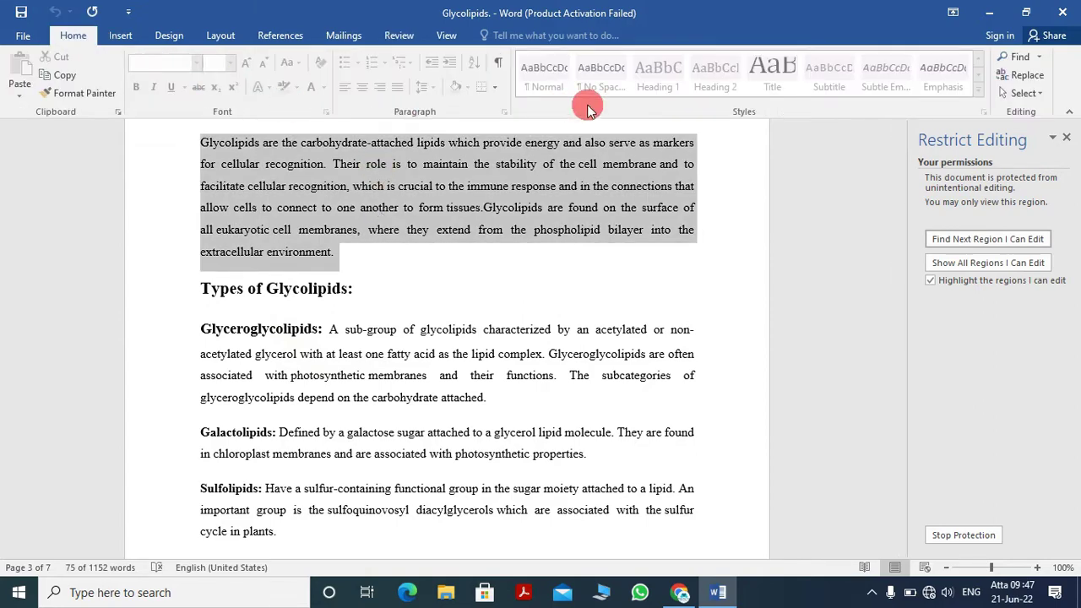
click(100, 91)
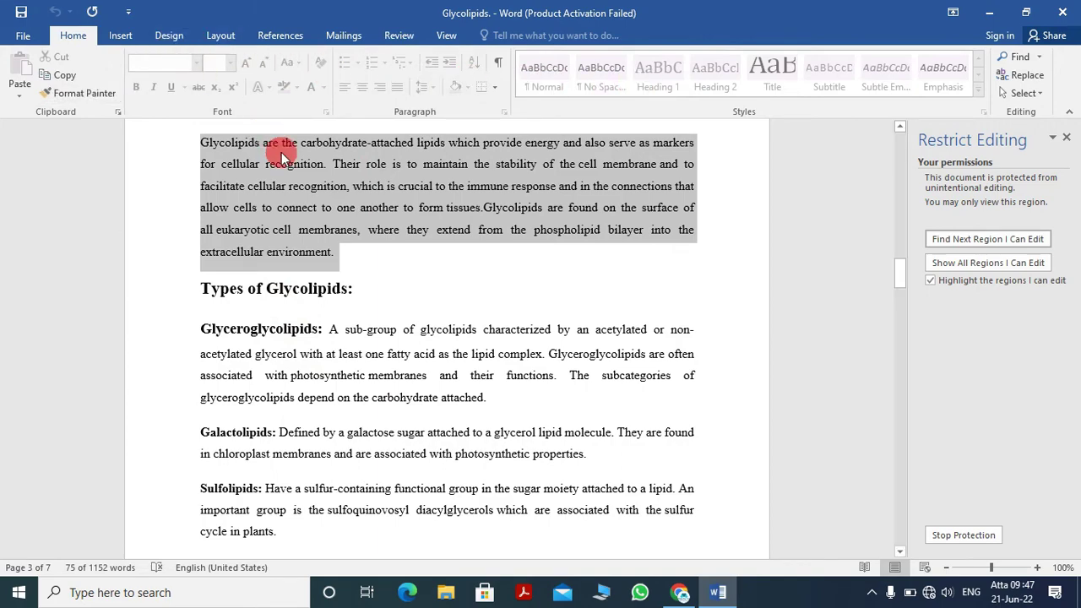
click(293, 171)
click(446, 260)
click(209, 49)
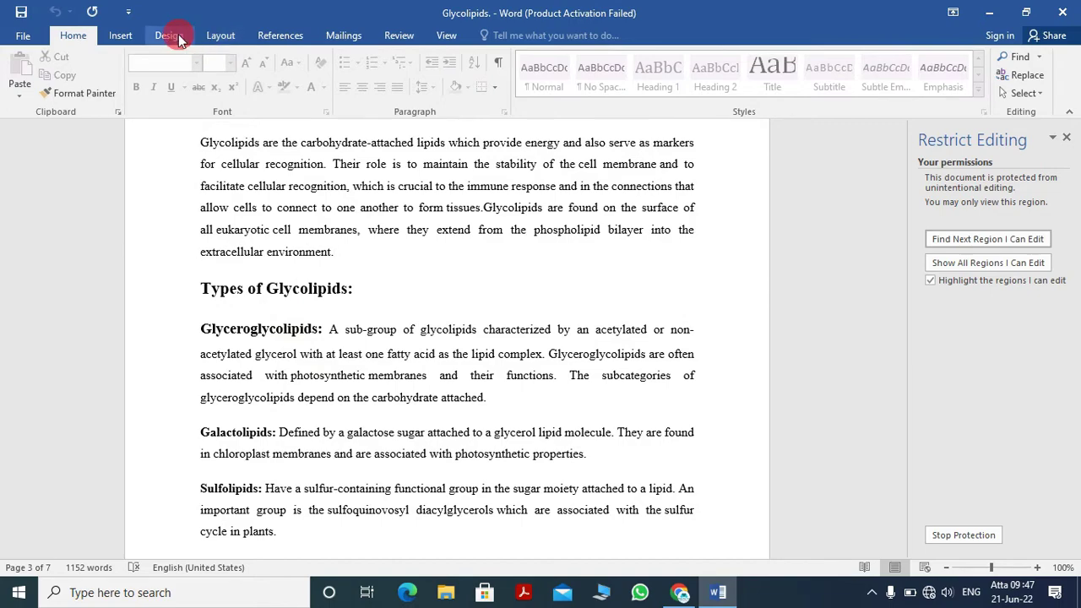
click(342, 255)
- Stop protection, then verify text selection and the Design and Layout ribbons work again
click(955, 536)
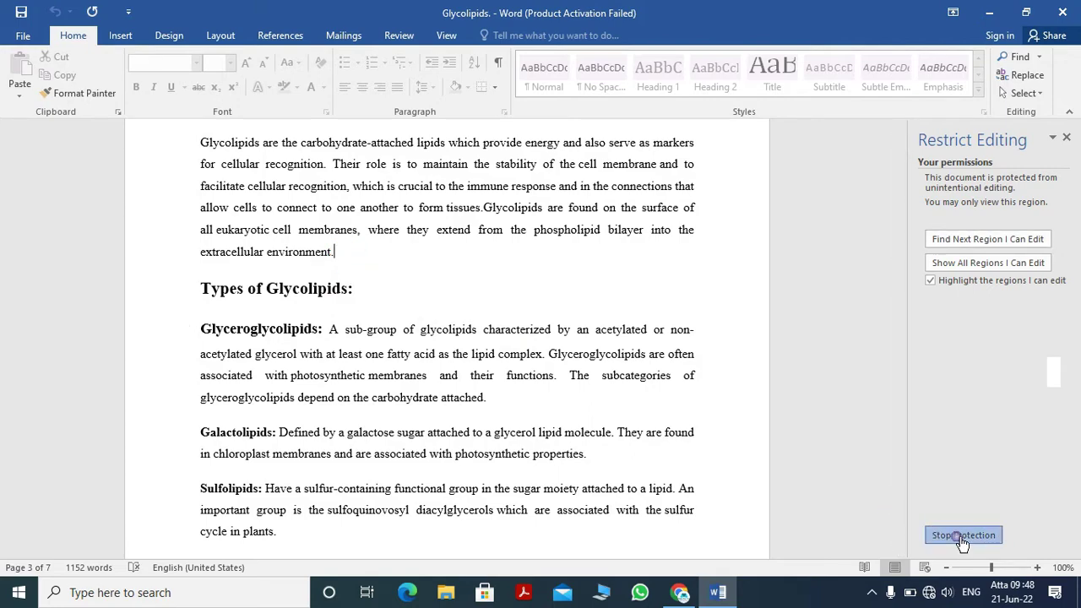
drag(288, 187, 408, 245)
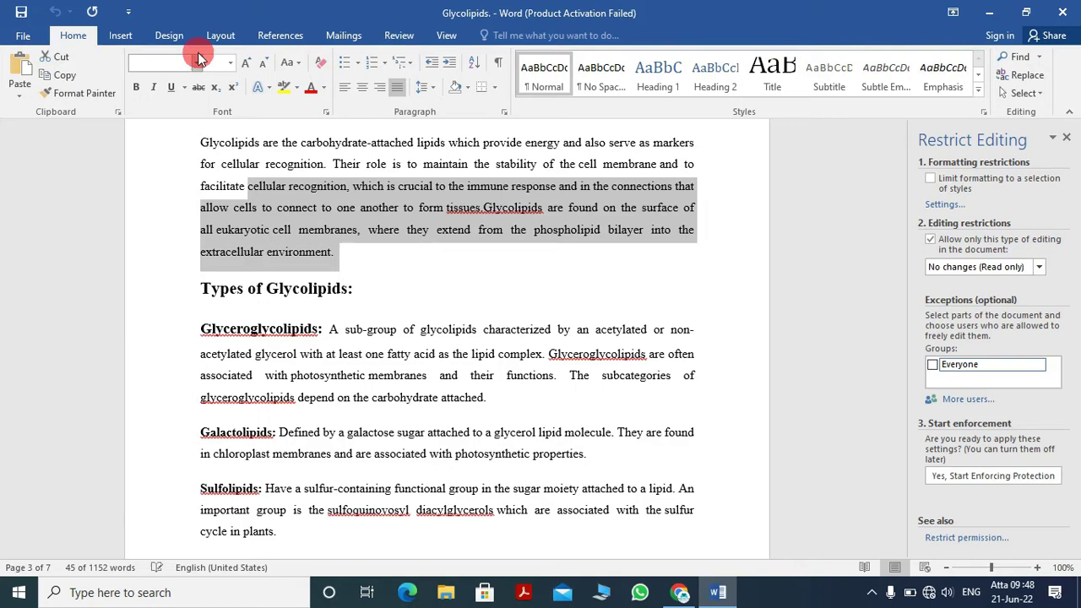
click(168, 37)
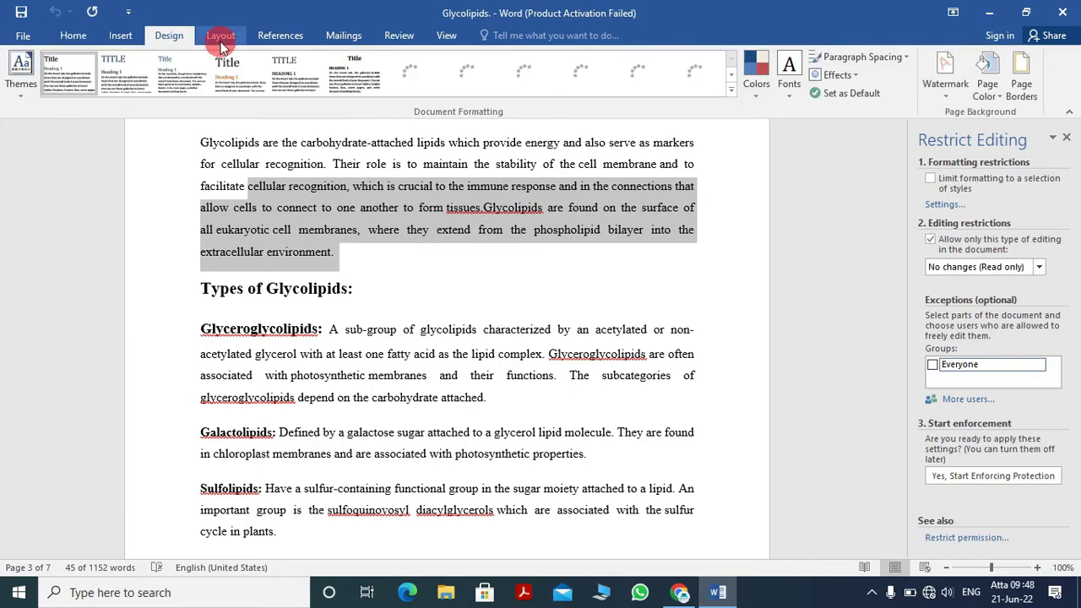
click(219, 35)
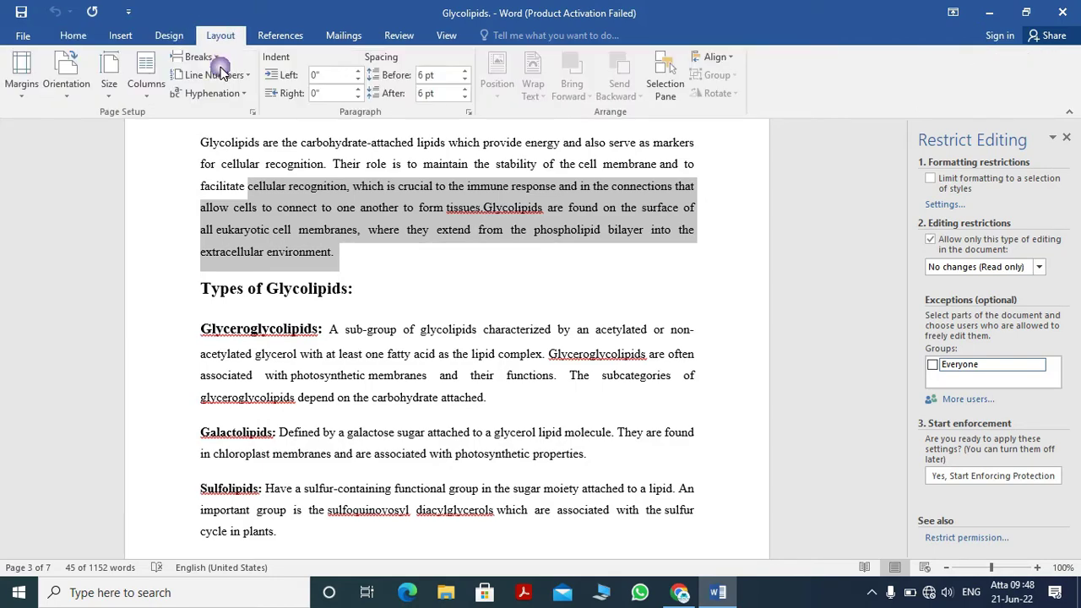
click(310, 240)
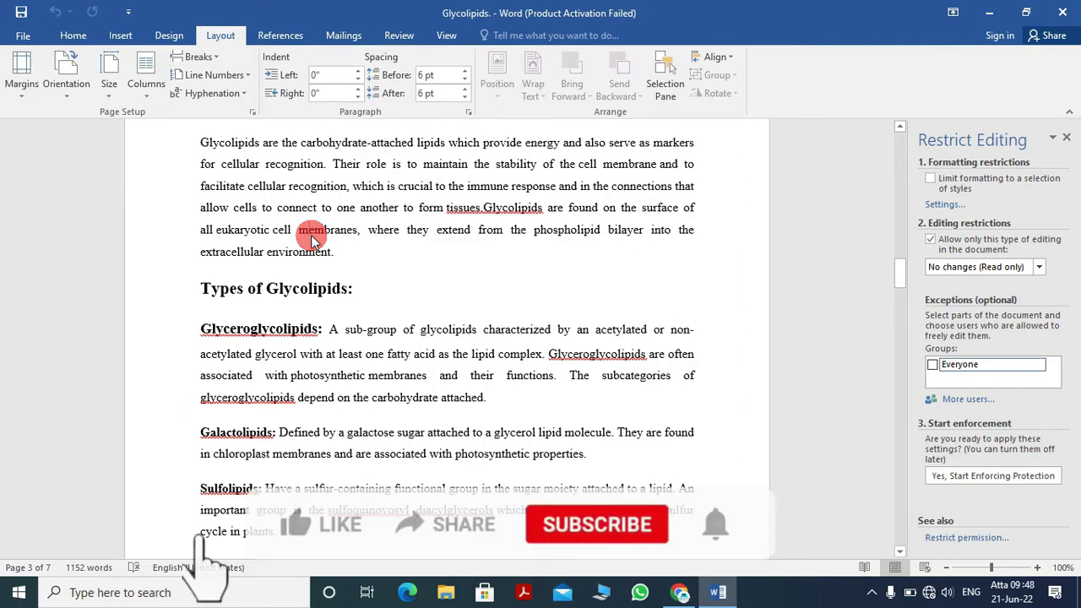